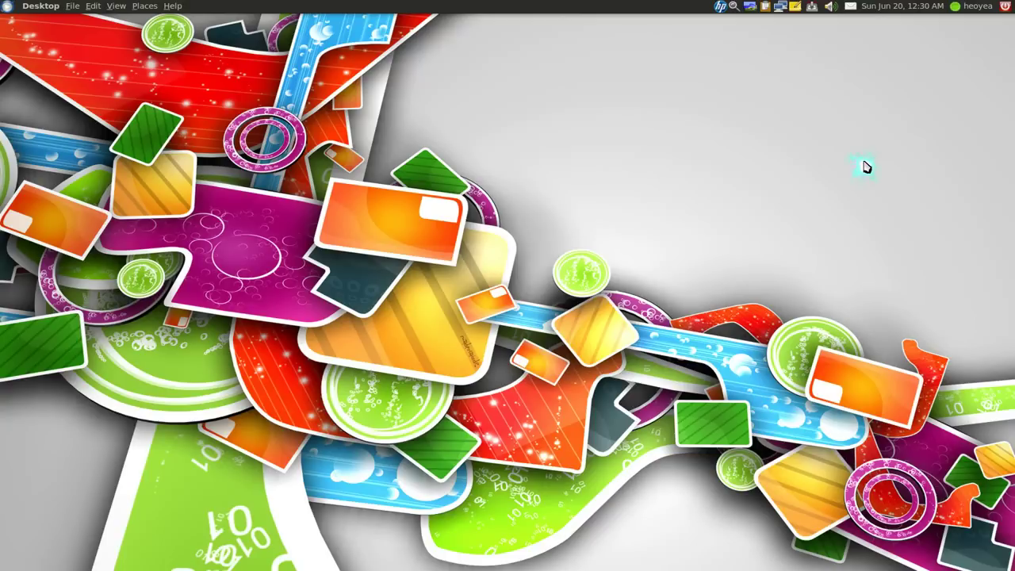
# Launch Catfish from the Kupfer launcher with 'ca', then move its window up-left and enlarge it.
pyautogui.hotkey('ctrl', 'space')
pyautogui.write('ca')
pyautogui.press('Return')
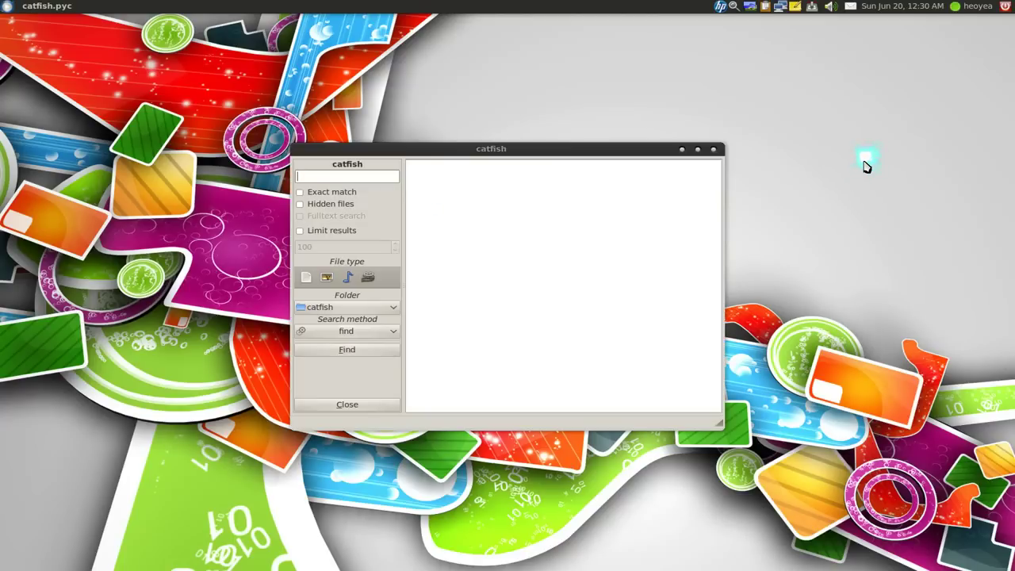
pyautogui.moveTo(486, 151); pyautogui.dragTo(359, 77)
pyautogui.moveTo(590, 357); pyautogui.dragTo(767, 445)
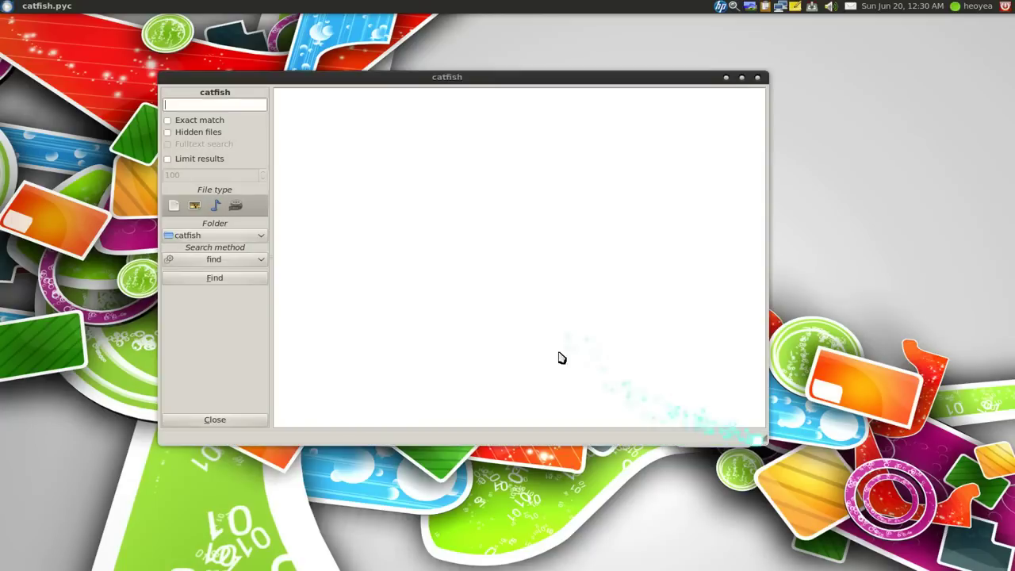
# Set Catfish to search the home folder with hidden files included.
pyautogui.click(211, 235)
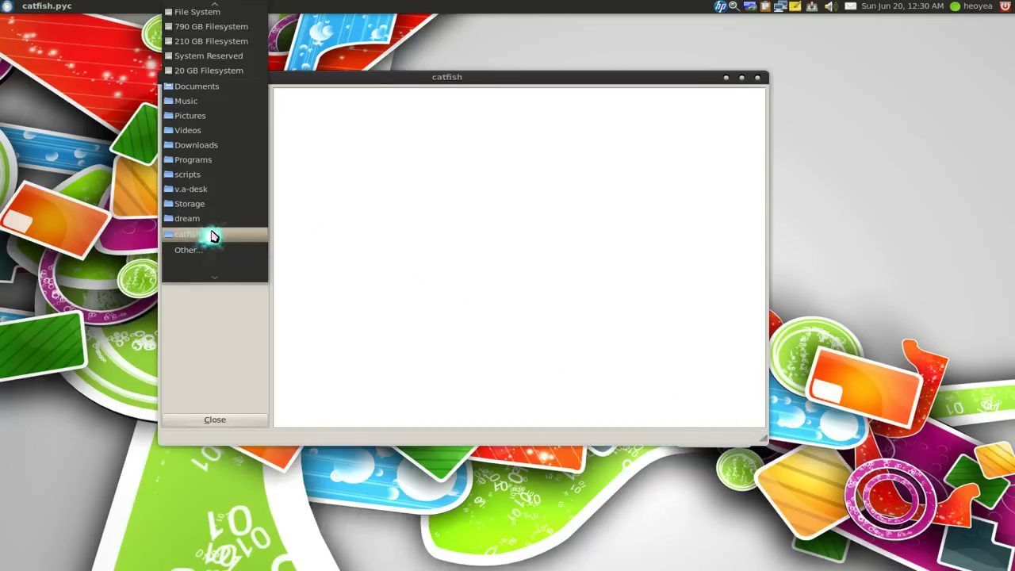
pyautogui.click(238, 9)
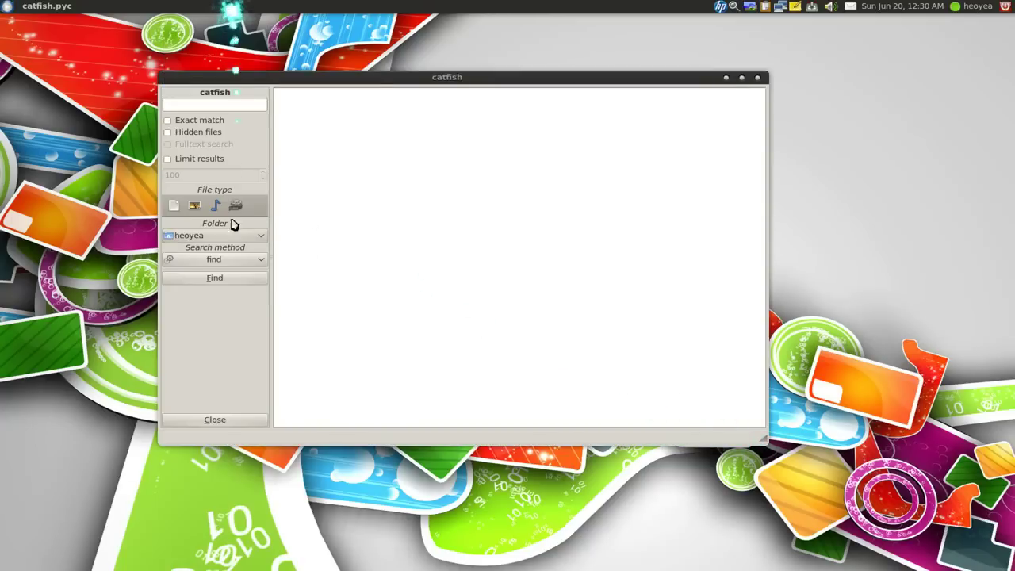
pyautogui.click(199, 105)
# Search for 'shield' (90 matches), briefly play the S07E05 episode, then scroll the results.
pyautogui.write('shield')
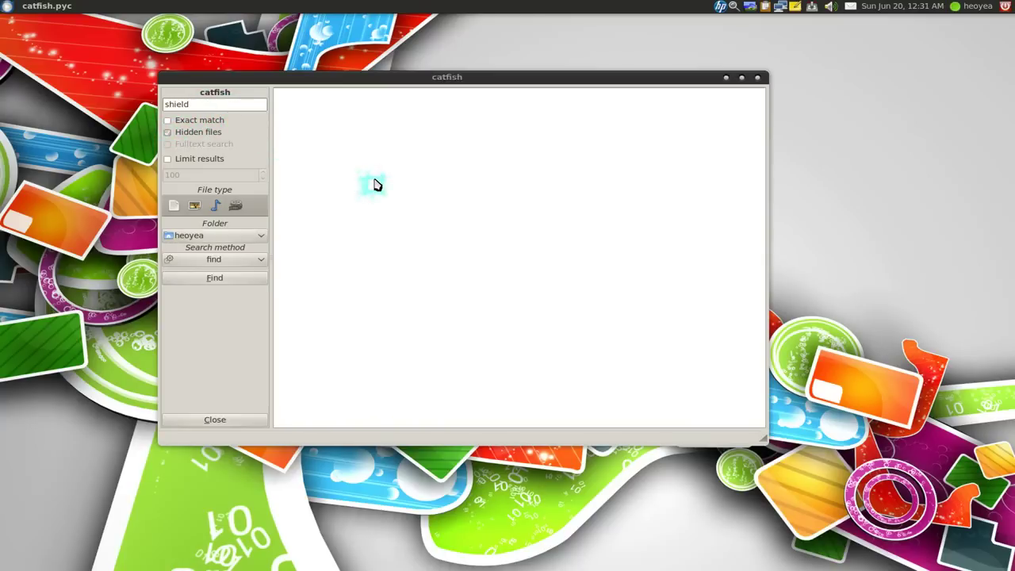
pyautogui.press('Return')
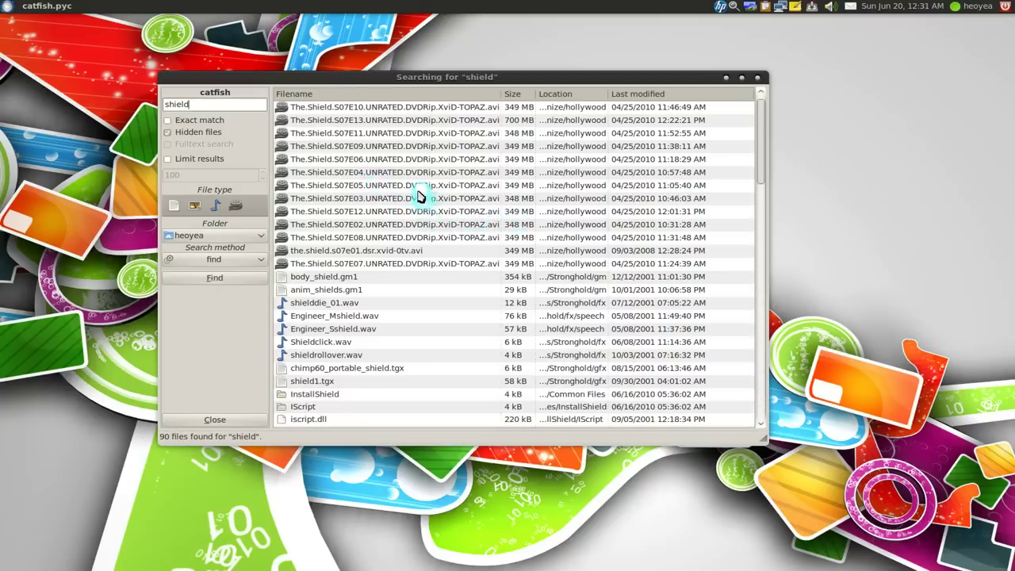
pyautogui.doubleClick(424, 185)
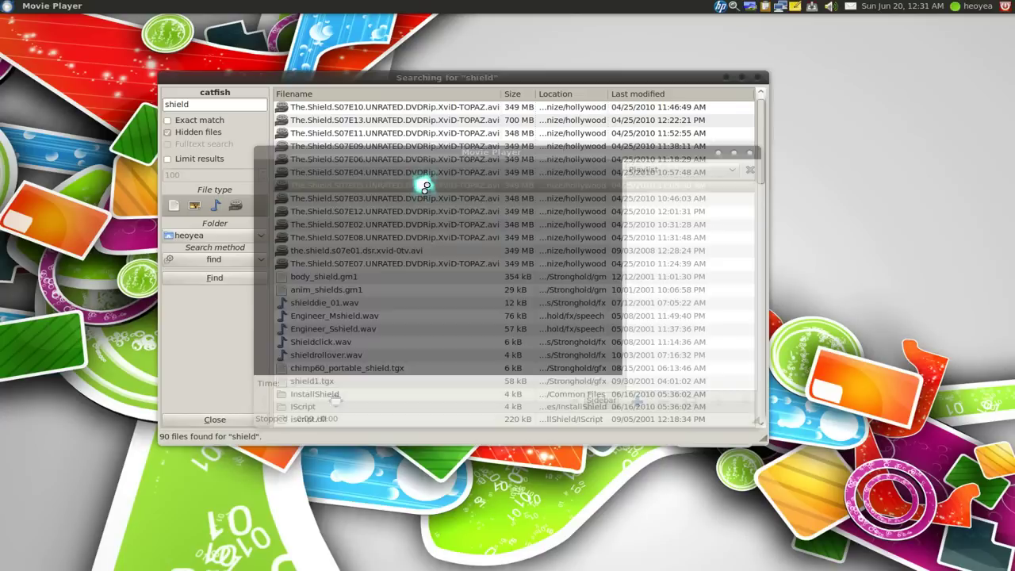
pyautogui.click(434, 384)
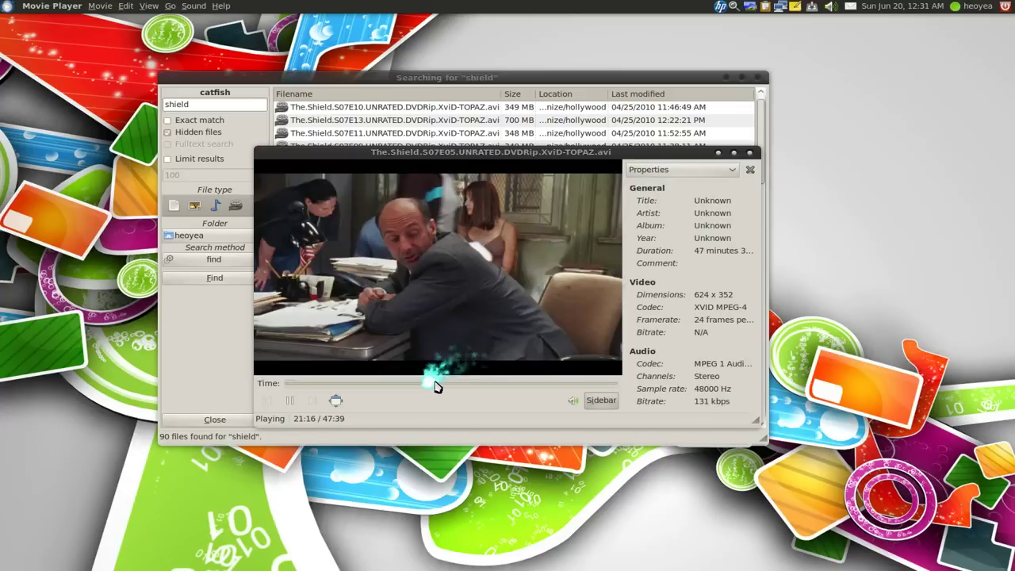
pyautogui.click(748, 153)
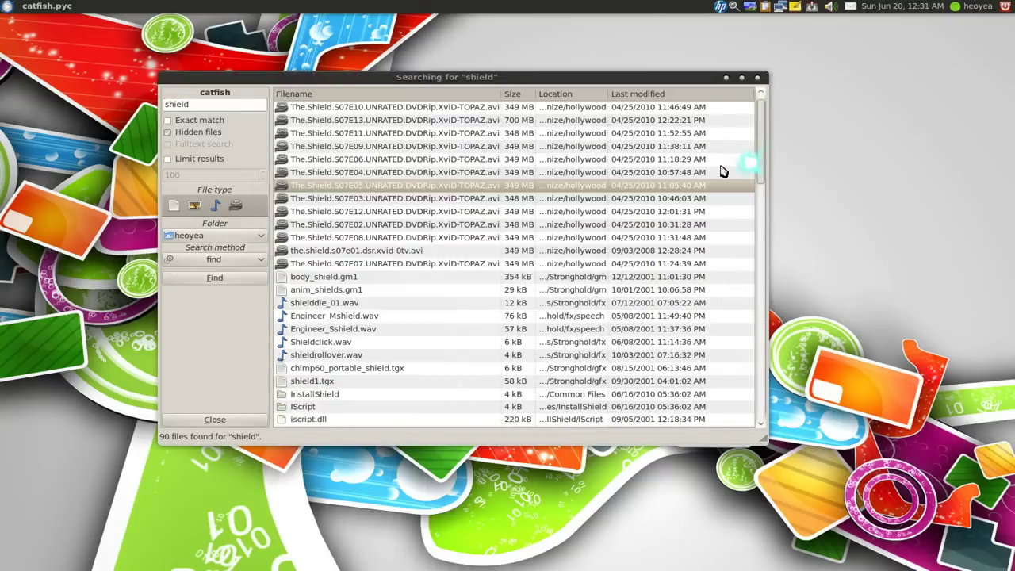
pyautogui.scroll(-2, 423, 323)
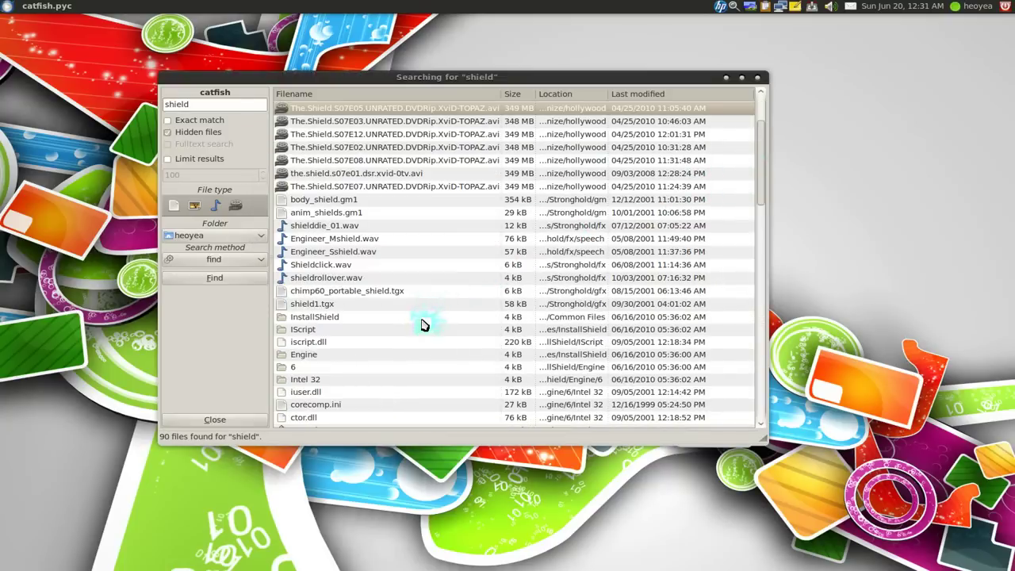
# Dismiss the InstallShield could-not-open error and switch the search folder to catfish.
pyautogui.doubleClick(333, 317)
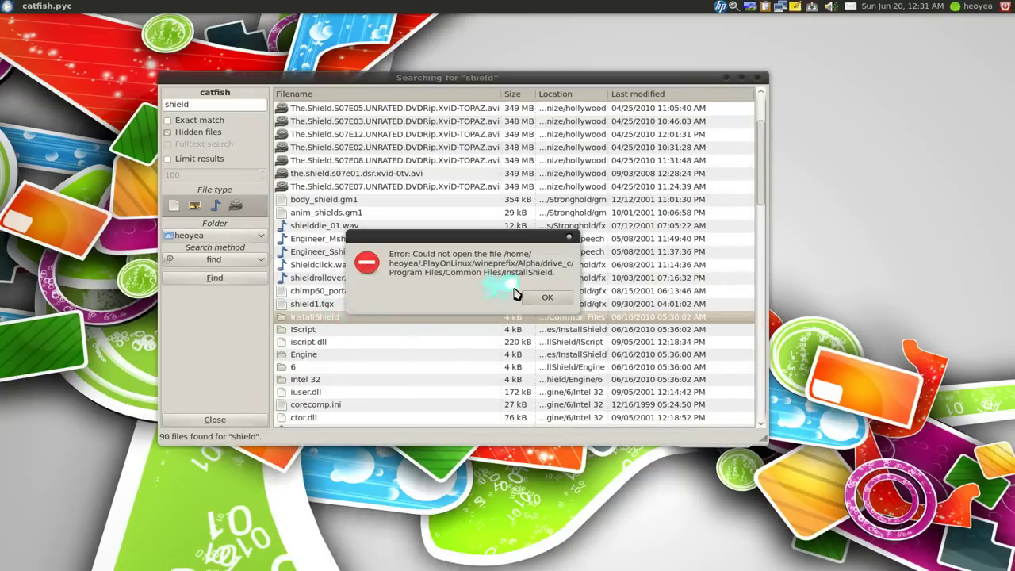
pyautogui.click(546, 297)
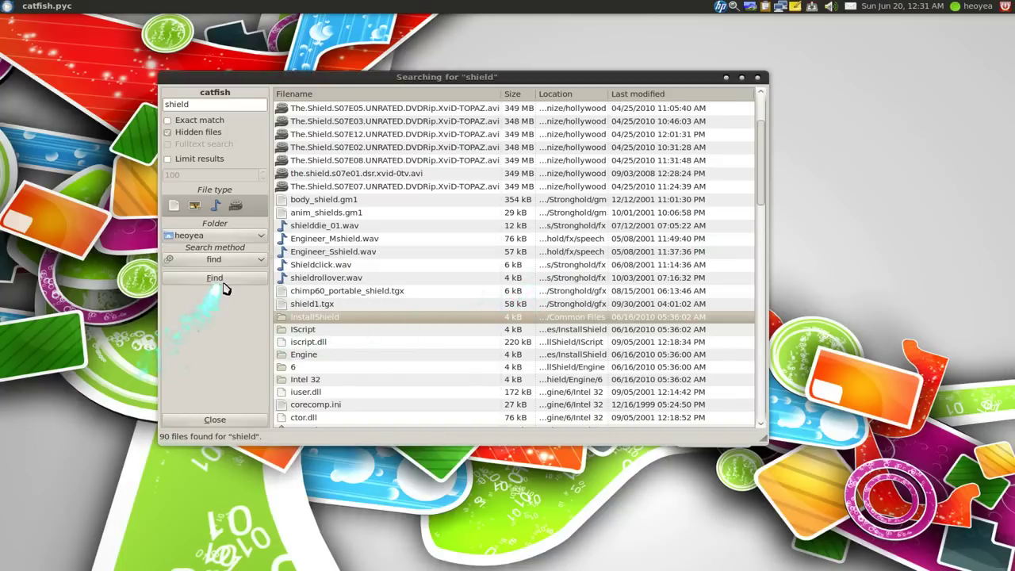
pyautogui.click(221, 240)
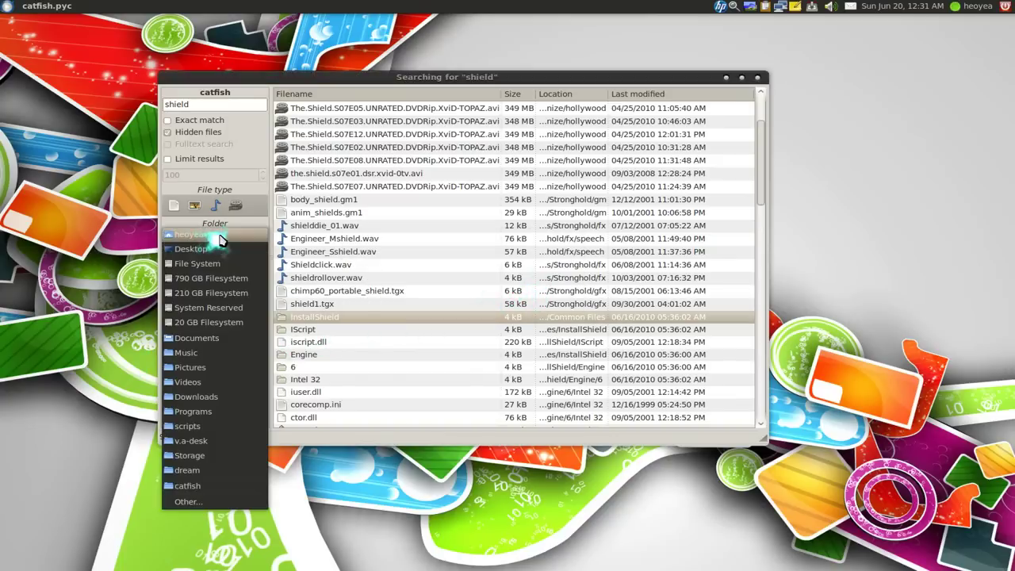
pyautogui.click(205, 487)
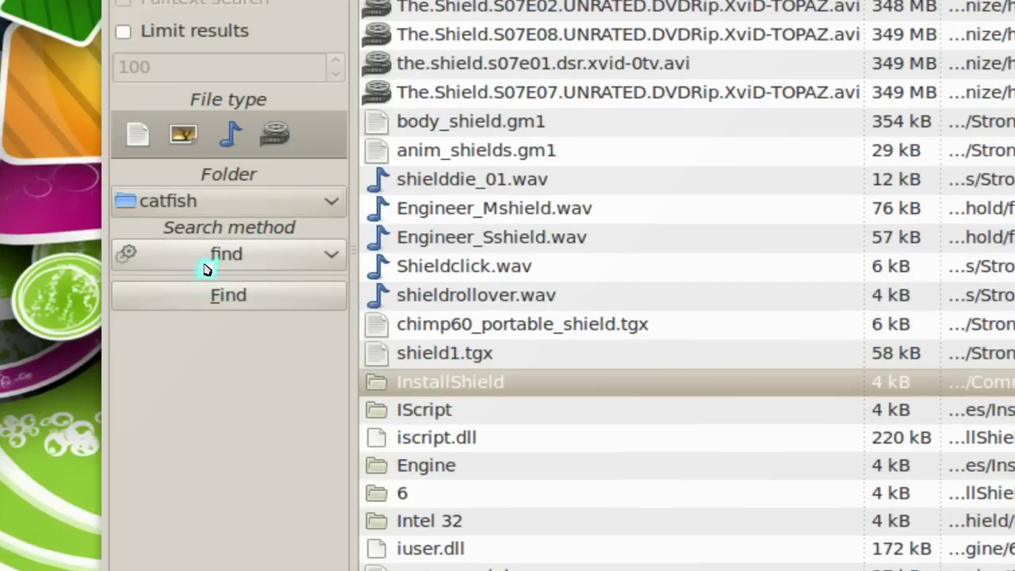
# Keep find as the search method and close the Catfish window.
pyautogui.click(248, 258)
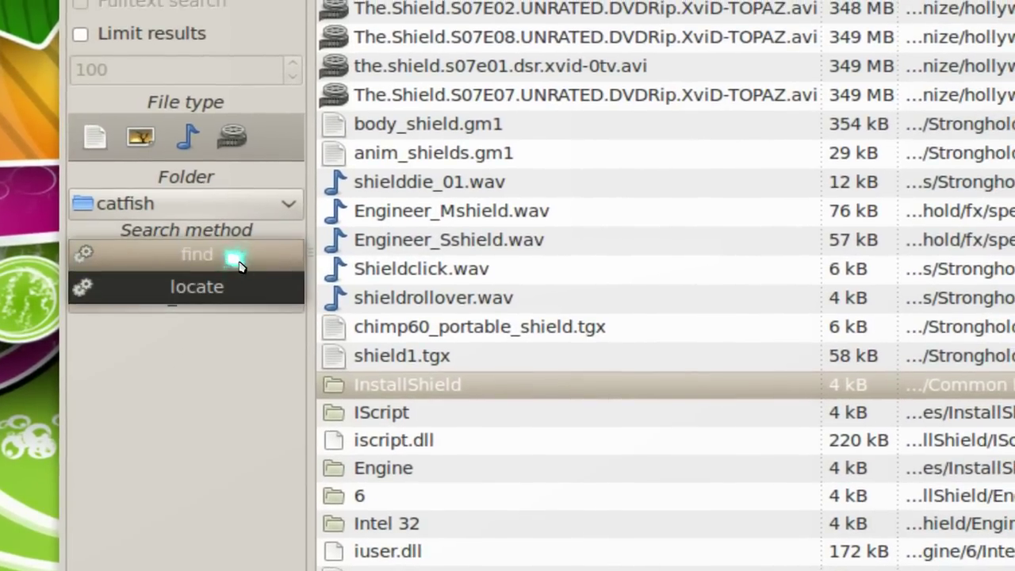
pyautogui.click(238, 263)
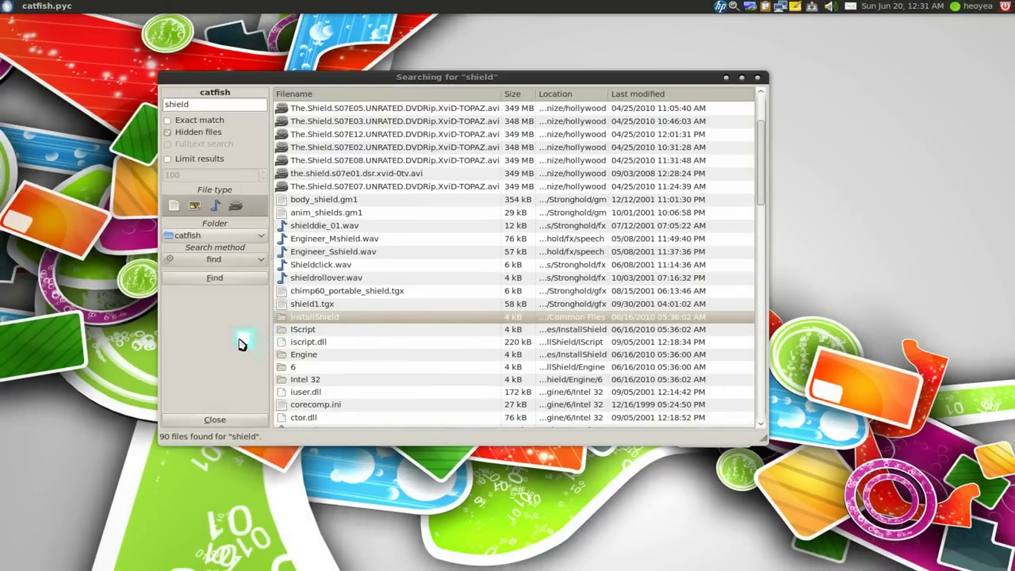
pyautogui.click(757, 78)
# Launch Main Menu via 'mai' and open the Accessories > Catfish launcher properties.
pyautogui.hotkey('ctrl', 'space')
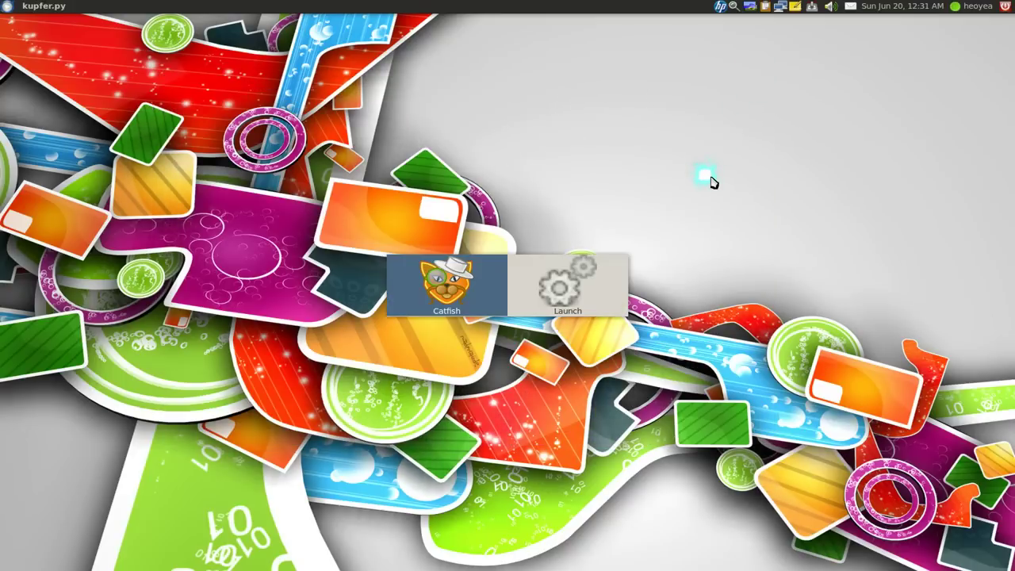
pyautogui.write('mai')
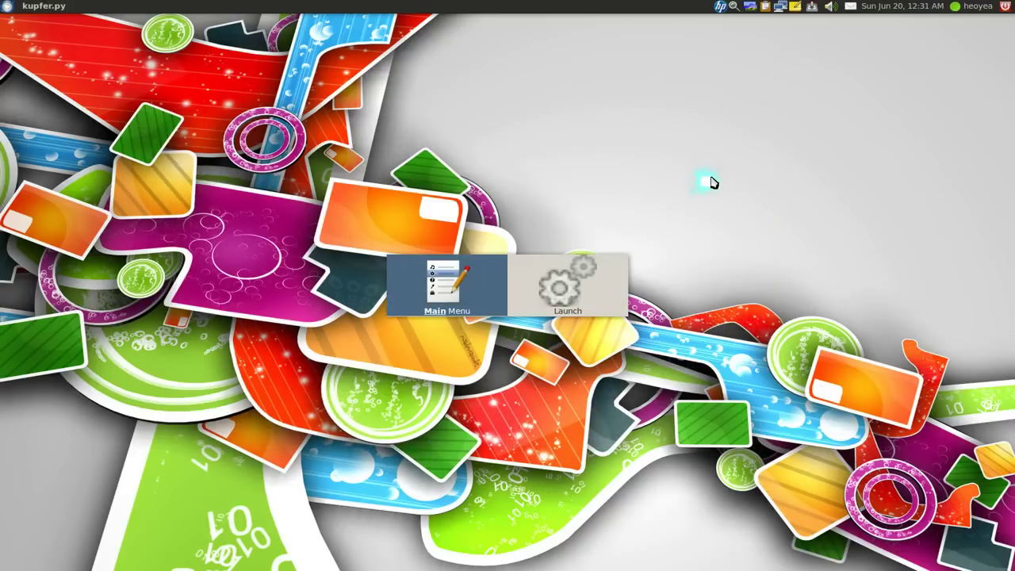
pyautogui.press('Return')
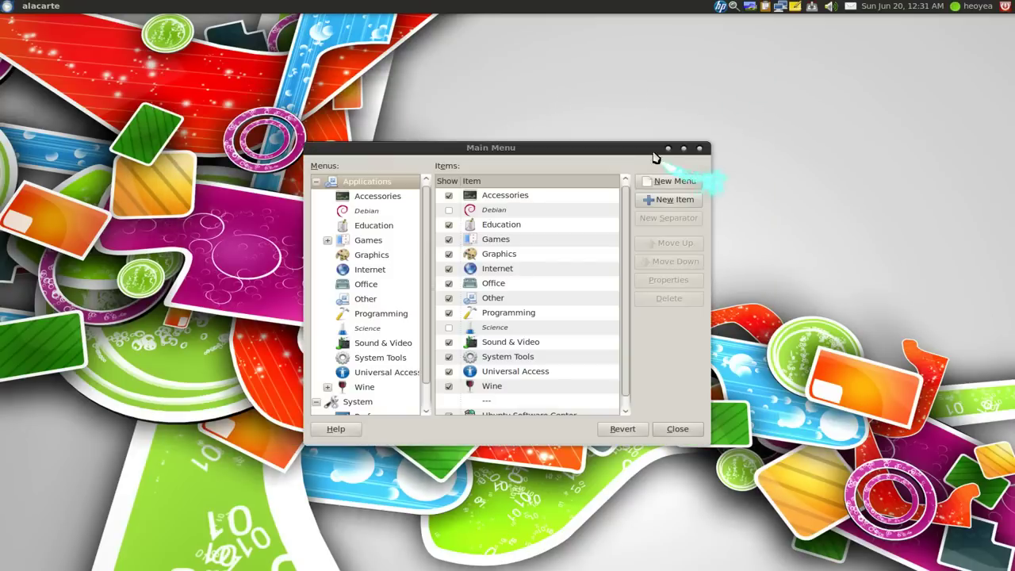
pyautogui.click(399, 198)
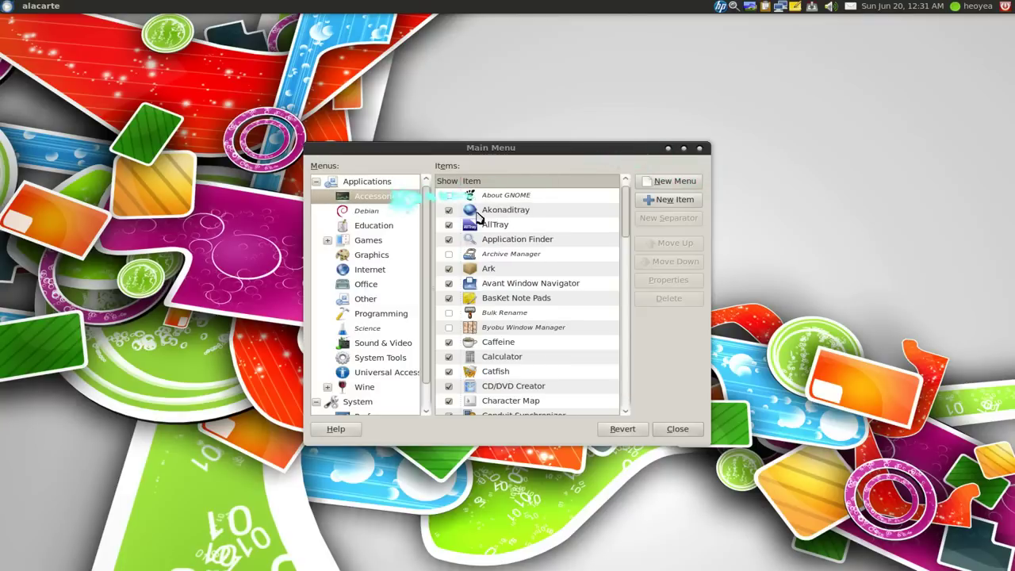
pyautogui.click(493, 371)
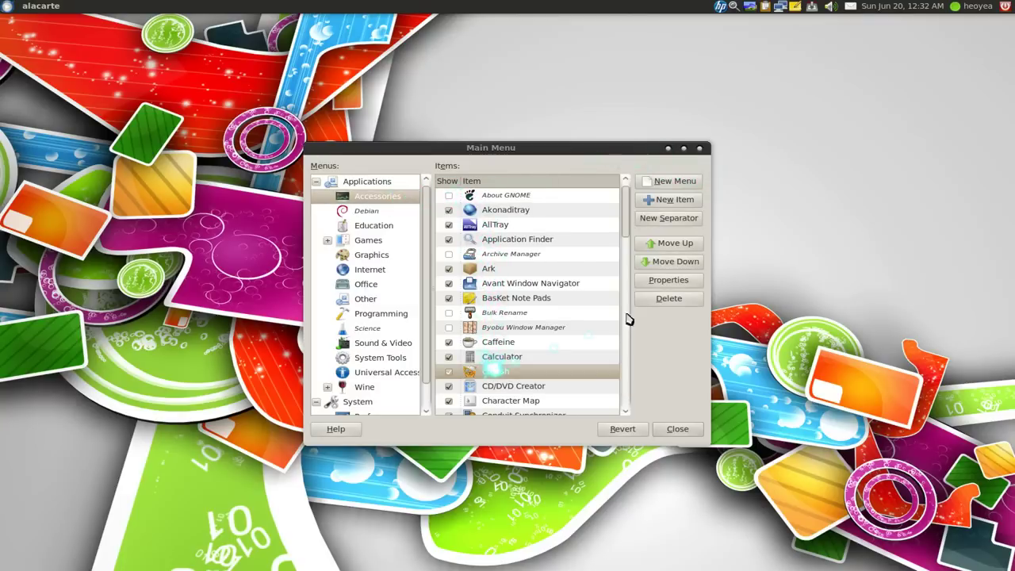
pyautogui.click(665, 284)
pyautogui.moveTo(494, 223); pyautogui.dragTo(234, 139)
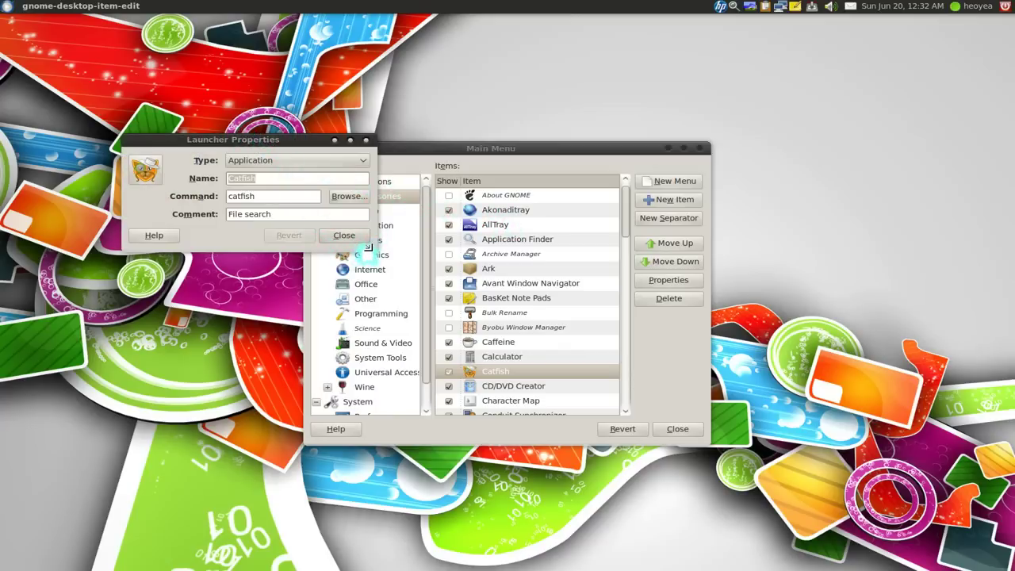
# Replace the Catfish command with catfish --fileman=nautilus --path=<home> --hidden --method=find and close.
pyautogui.moveTo(368, 247); pyautogui.dragTo(942, 354)
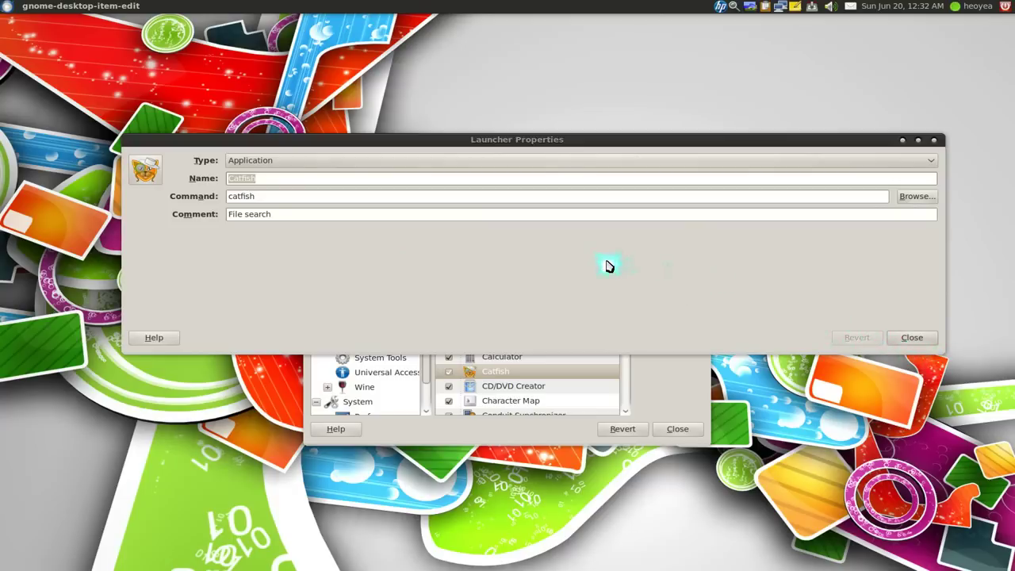
pyautogui.moveTo(322, 199); pyautogui.dragTo(170, 199)
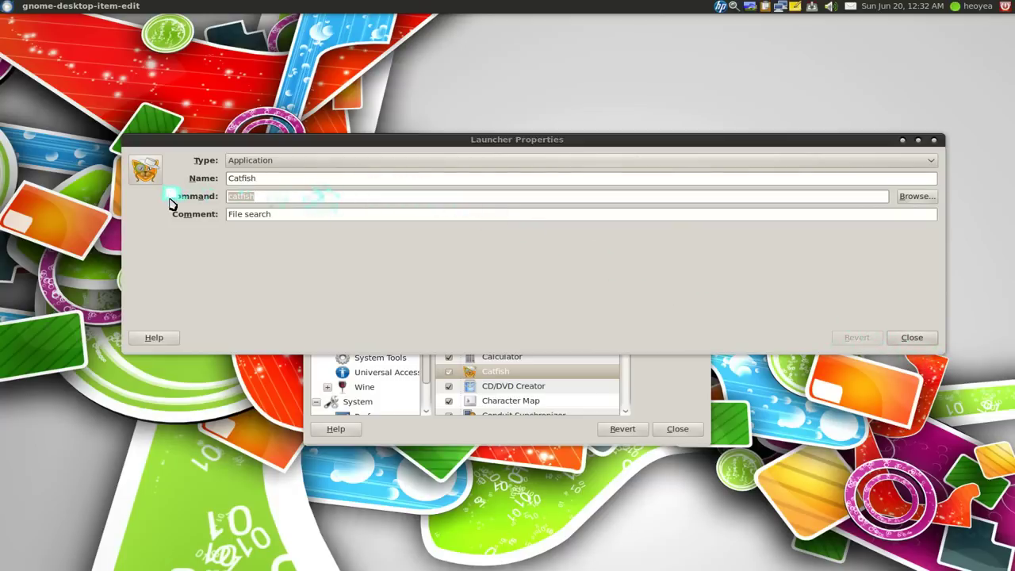
pyautogui.write('catfish --fileman=nautilus --path=/home/heoyea --hidden --method=find')
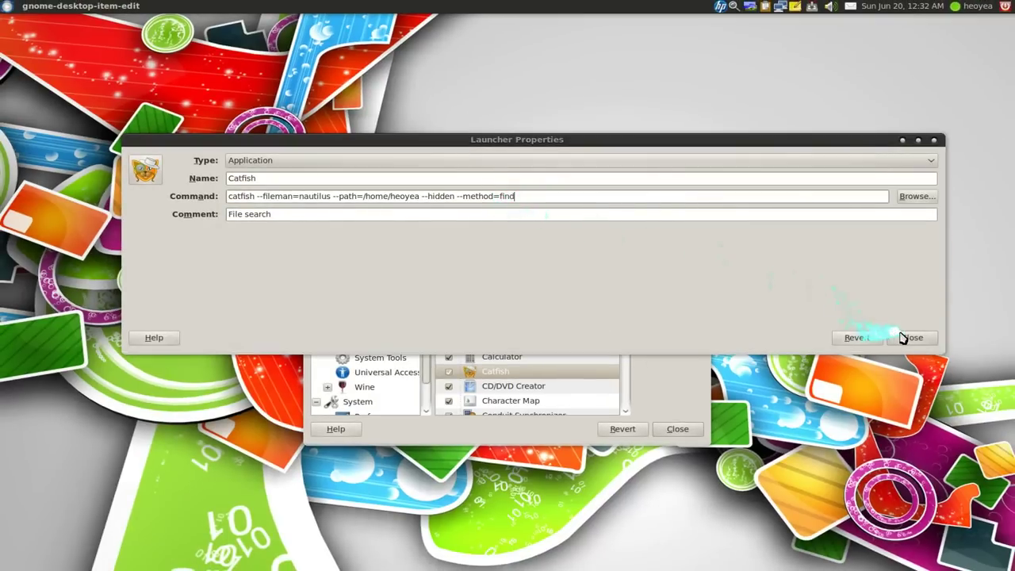
pyautogui.click(893, 337)
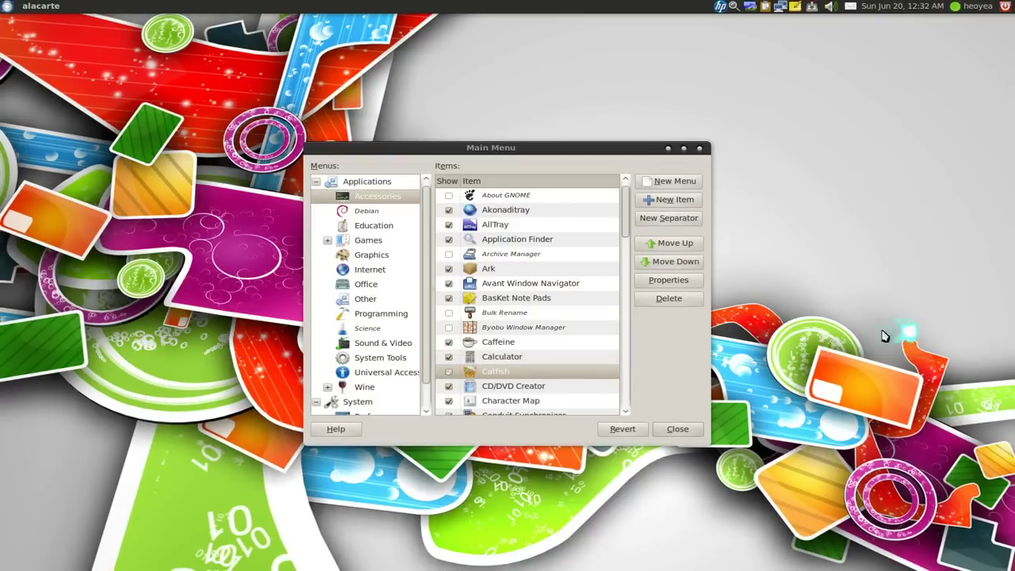
# Close the menu editor and bring Catfish forward, moving it up and enlarging it.
pyautogui.click(678, 429)
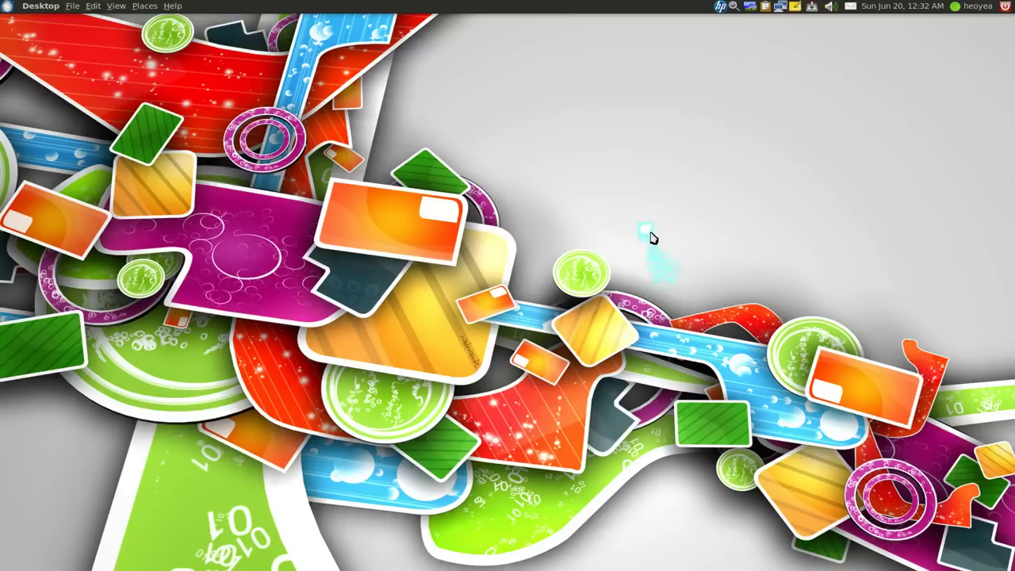
pyautogui.hotkey('alt', 'Tab')
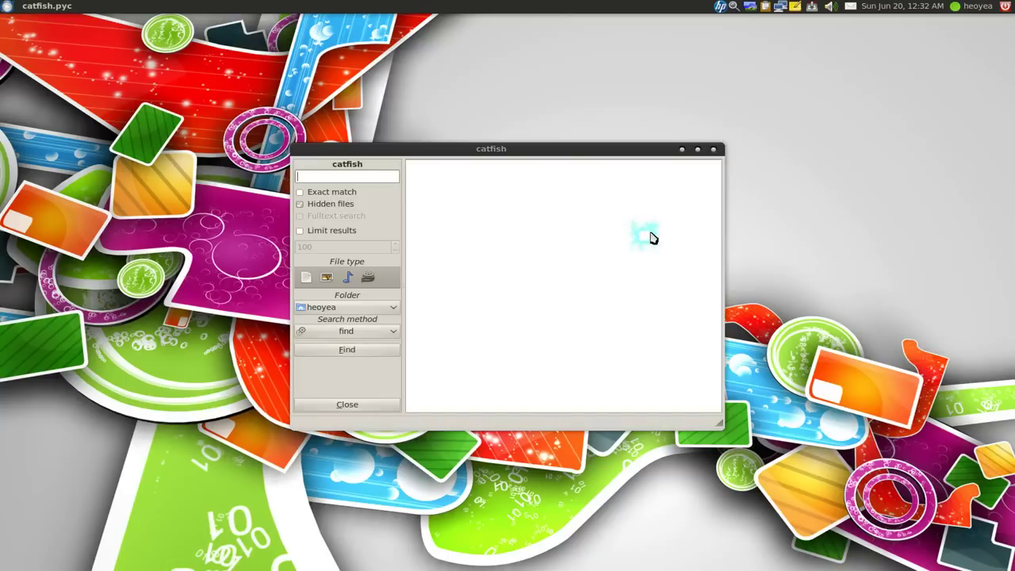
pyautogui.moveTo(606, 148); pyautogui.dragTo(606, 116)
pyautogui.moveTo(722, 428); pyautogui.dragTo(871, 481)
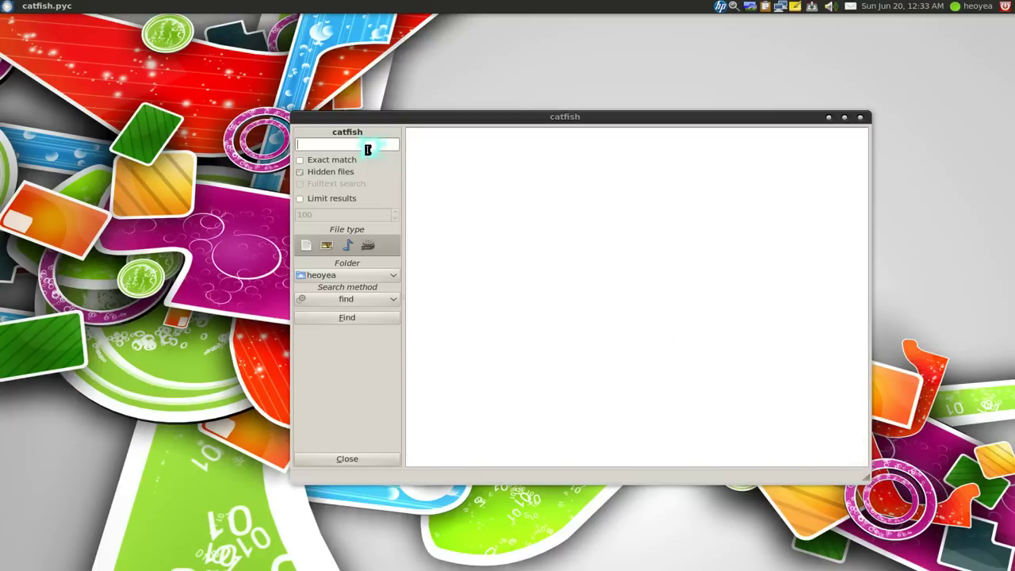
# Search for 'shield' and scroll through the results.
pyautogui.write('shield')
pyautogui.press('Return')
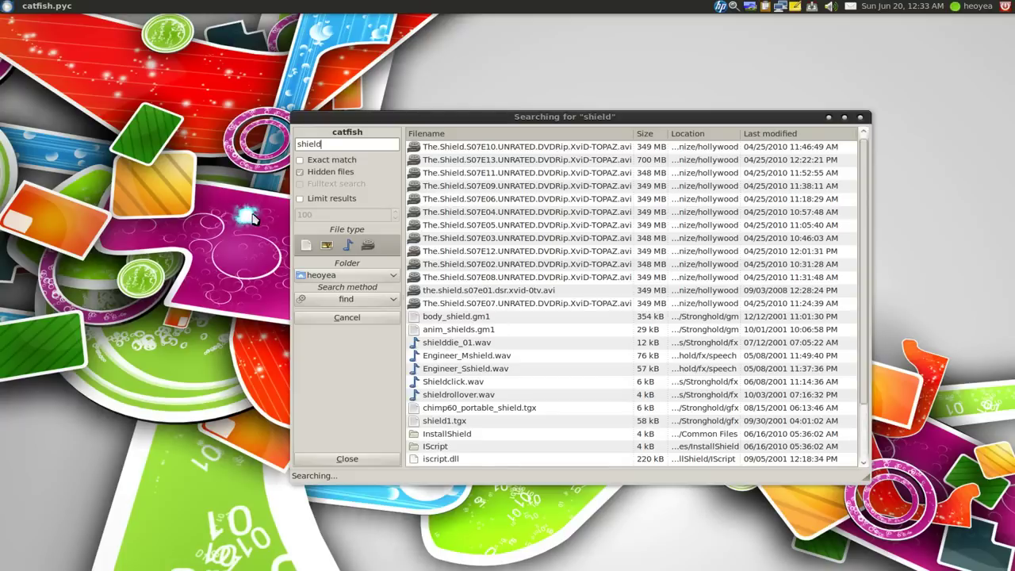
pyautogui.scroll(-2, 439, 343)
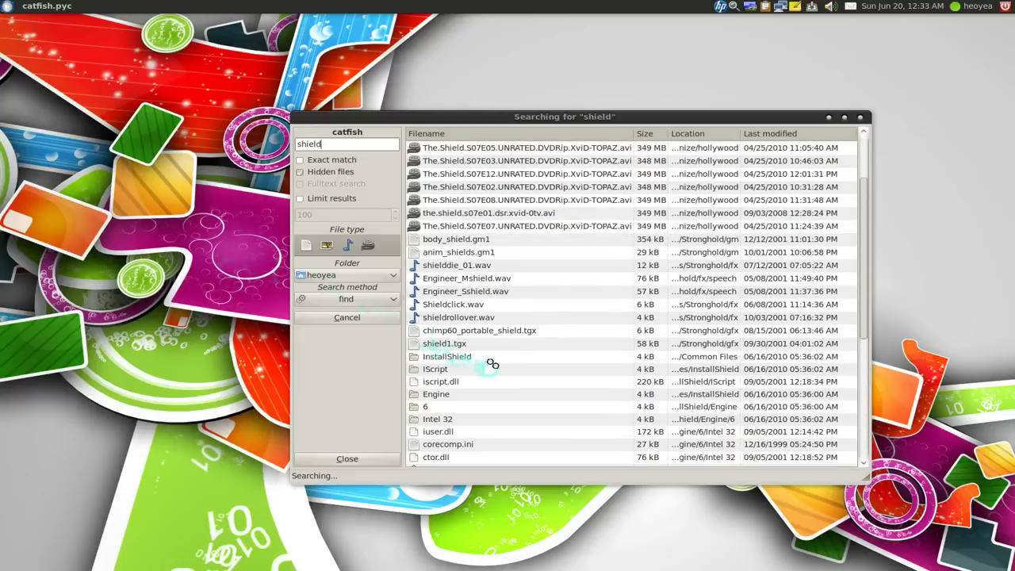
pyautogui.doubleClick(445, 397)
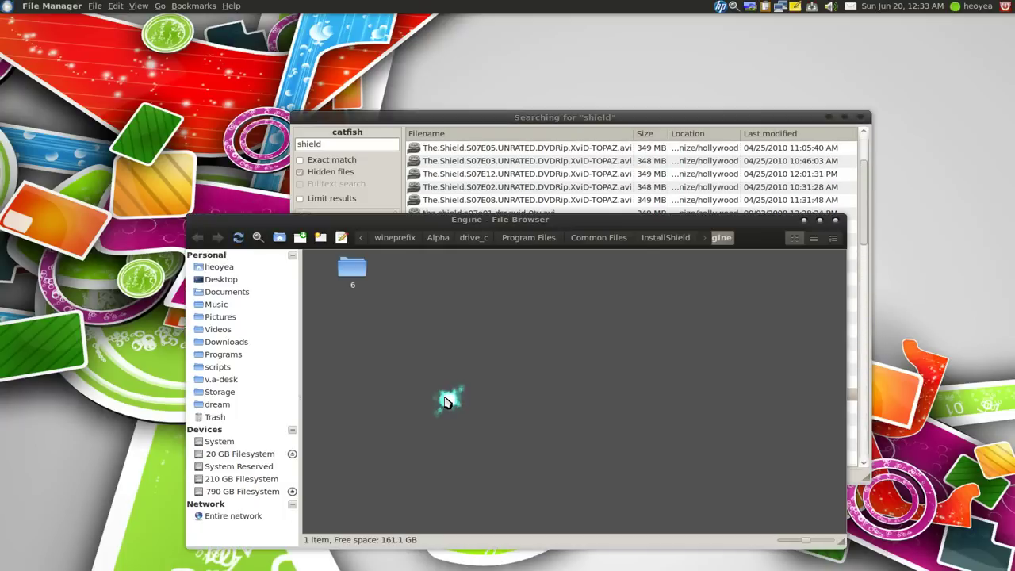
pyautogui.click(836, 220)
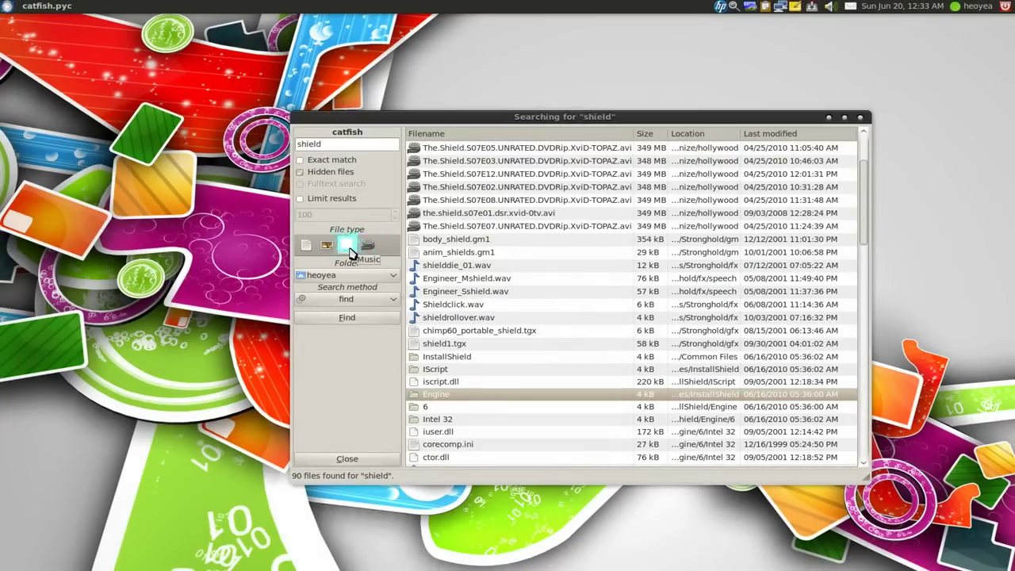
pyautogui.click(350, 252)
# Re-run the 'shield' search with the Music filter, leaving 13 .wav results, then close Catfish.
pyautogui.click(356, 145)
pyautogui.press('Return')
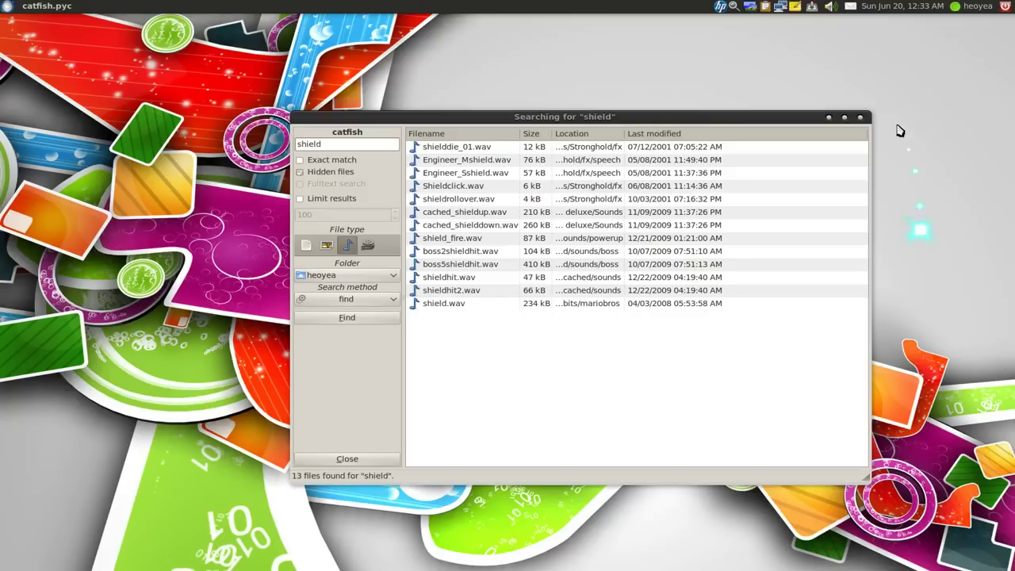
pyautogui.click(866, 125)
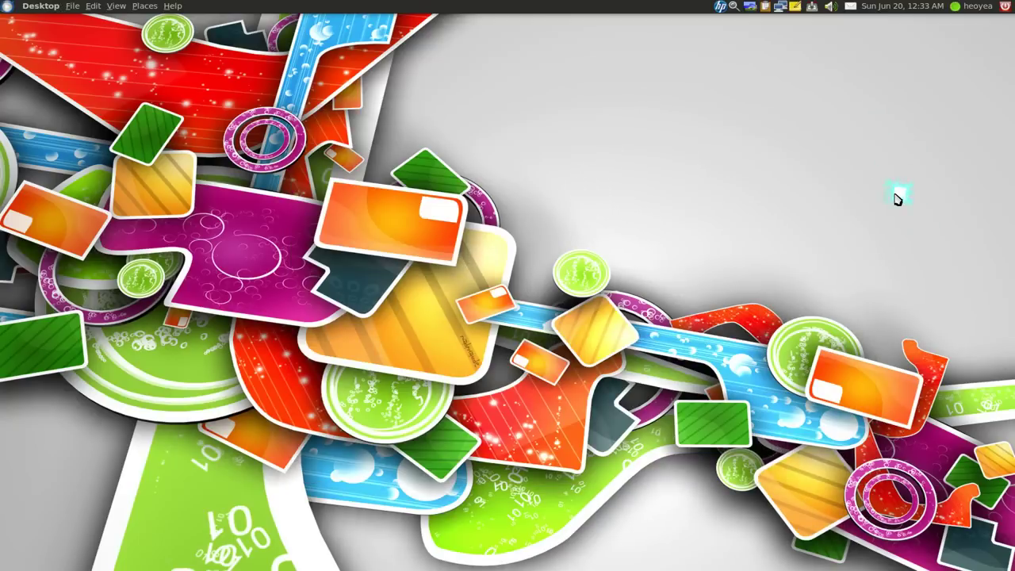